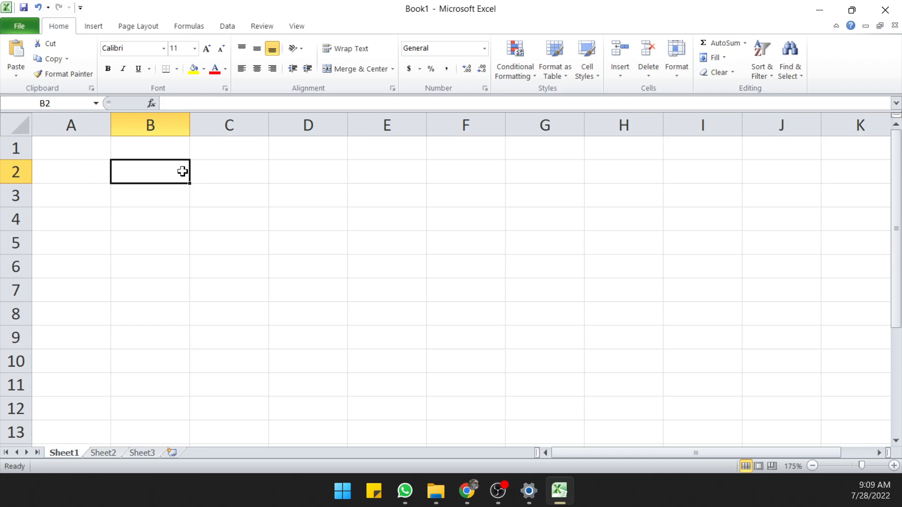
Fill cell B2 with yellow.
left_click(195, 67)
left_click(208, 197)
Highlight column B and row 2 in turn to trace the address of the yellow cell.
left_click(150, 125)
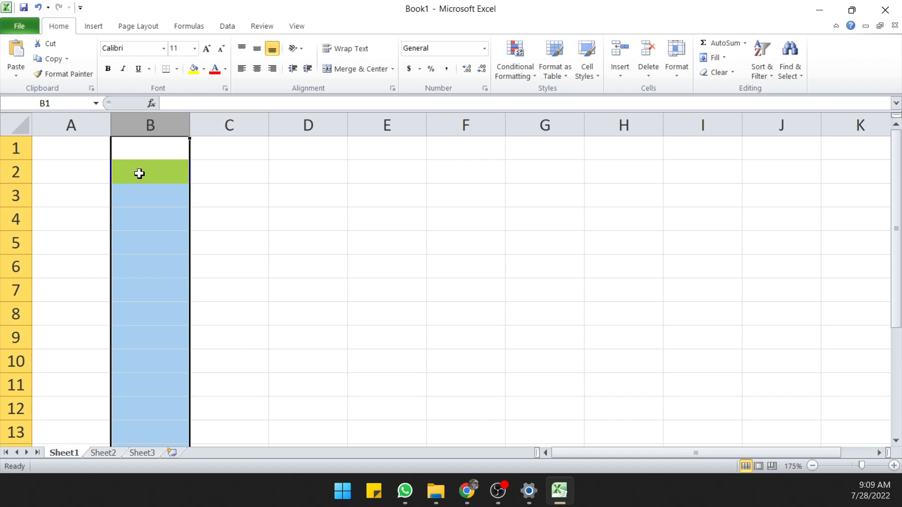
left_click(140, 174)
left_click(145, 125)
left_click(16, 172)
left_click(162, 125)
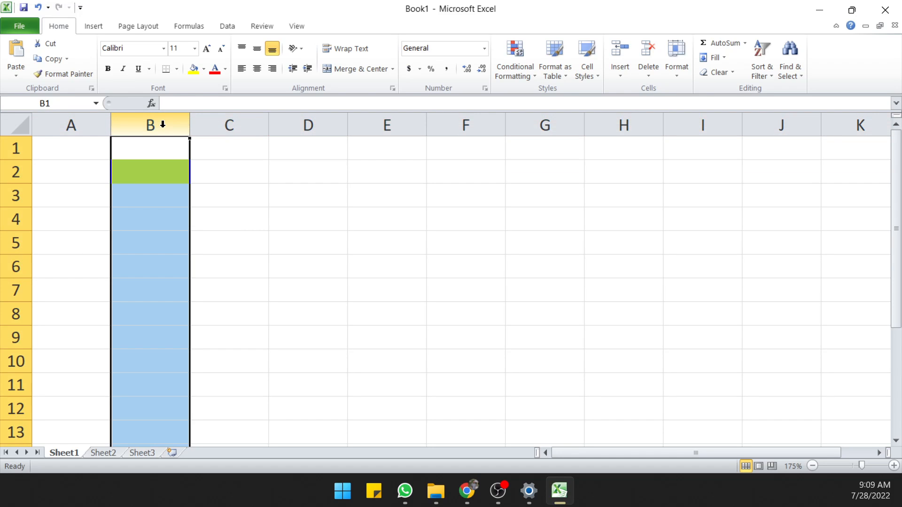
left_click(17, 173)
left_click(123, 125)
left_click(18, 171)
left_click(132, 173)
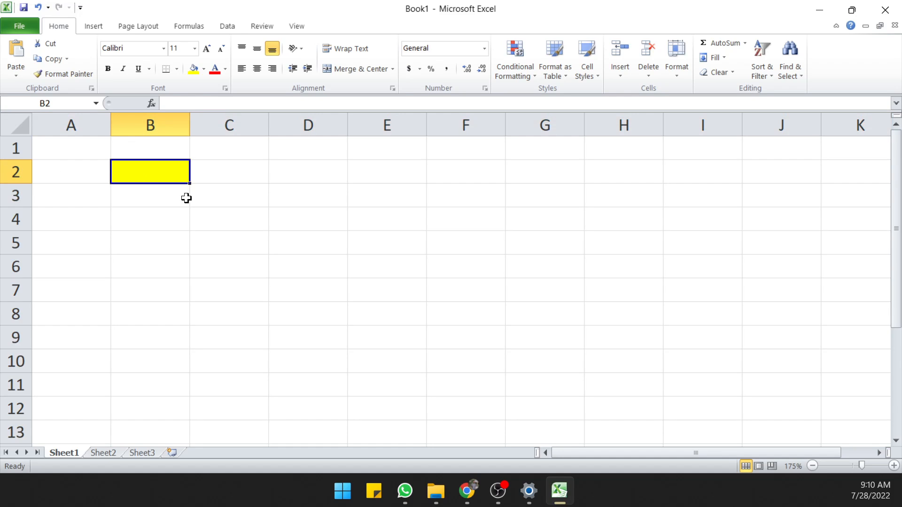
left_click(201, 203)
left_click(156, 170)
Start an IF formula in D2 that tests B2>5 and returns "Lebih besar 5" when true, using semicolon separators.
left_click(308, 174)
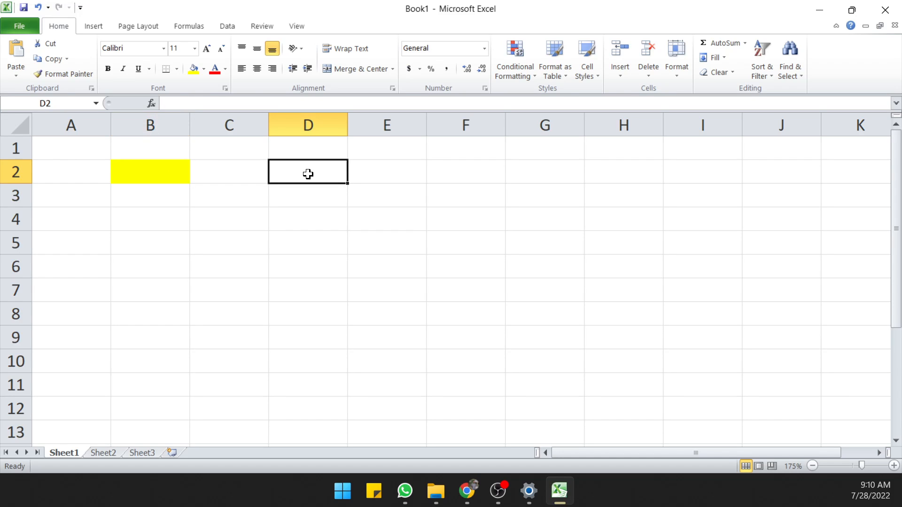
type("=")
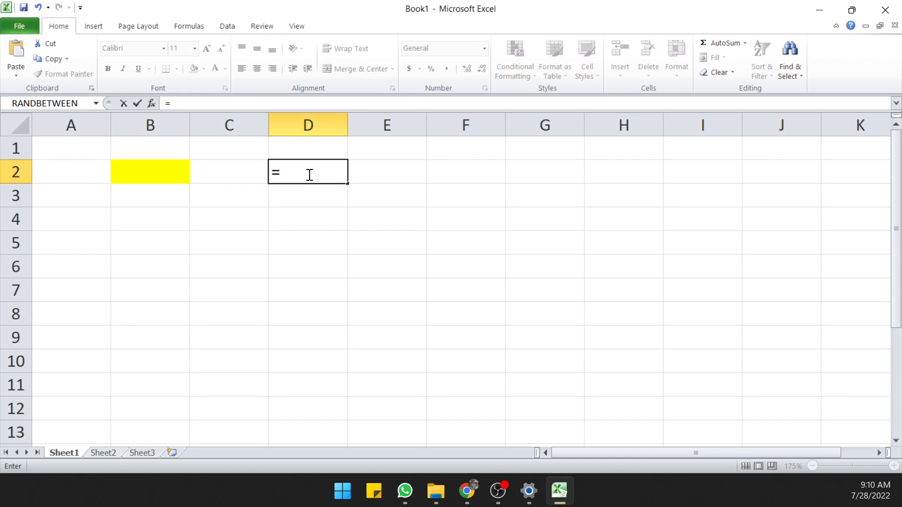
type("if")
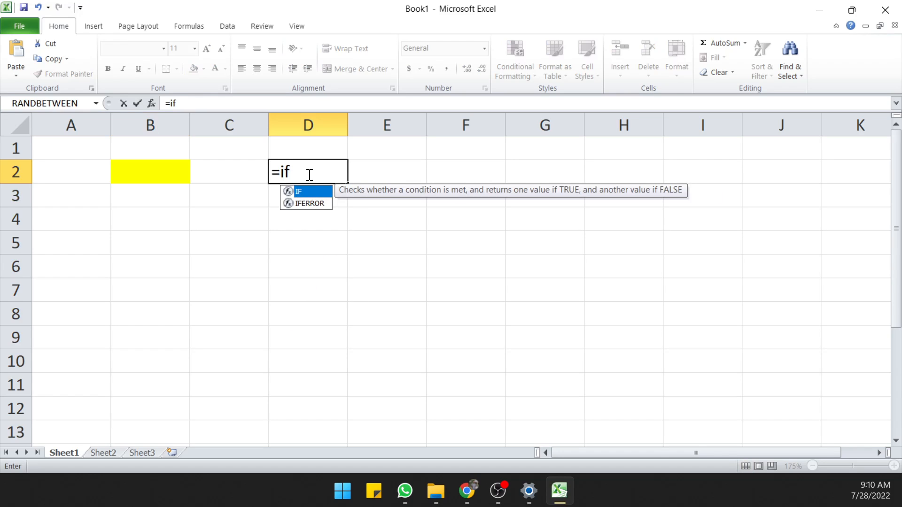
type("(")
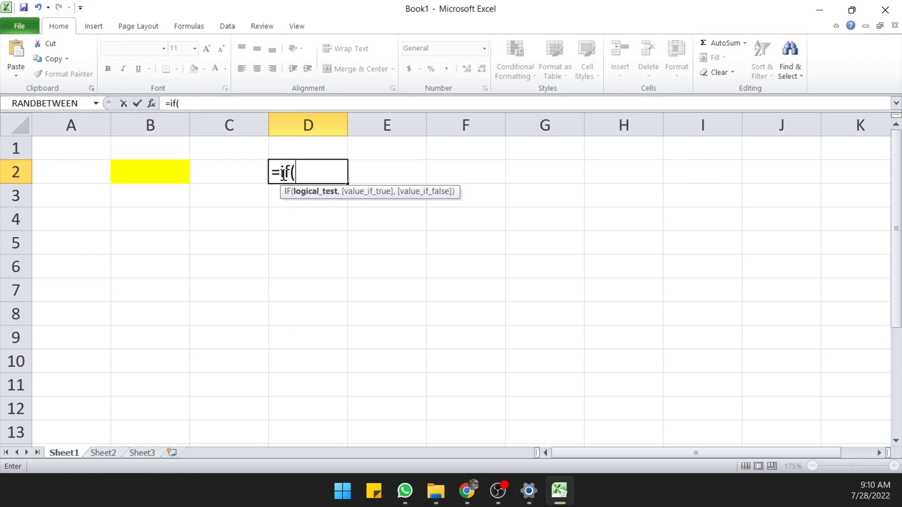
left_click(161, 177)
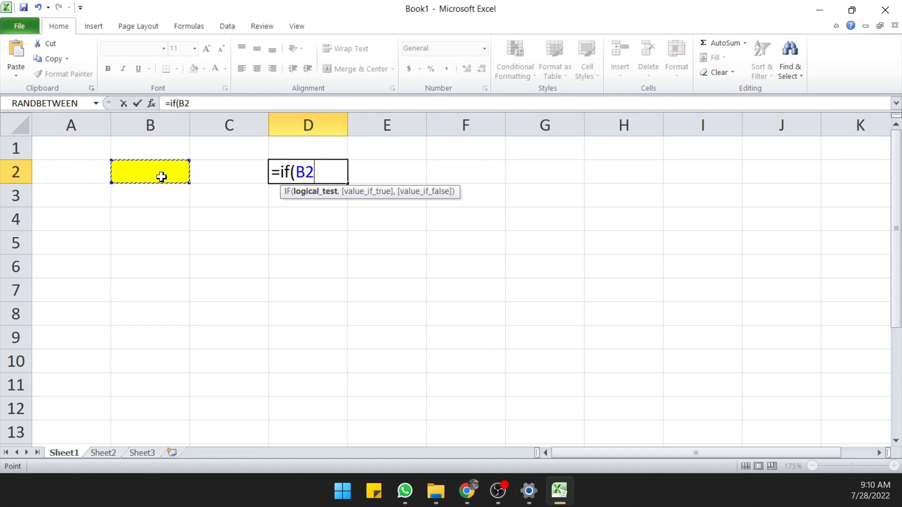
type(">5;\"Lebih ")
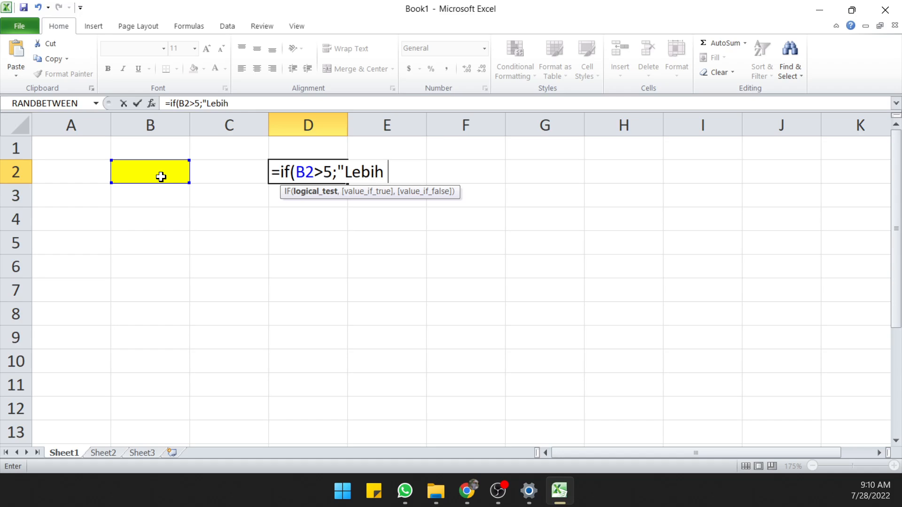
type("besar 5")
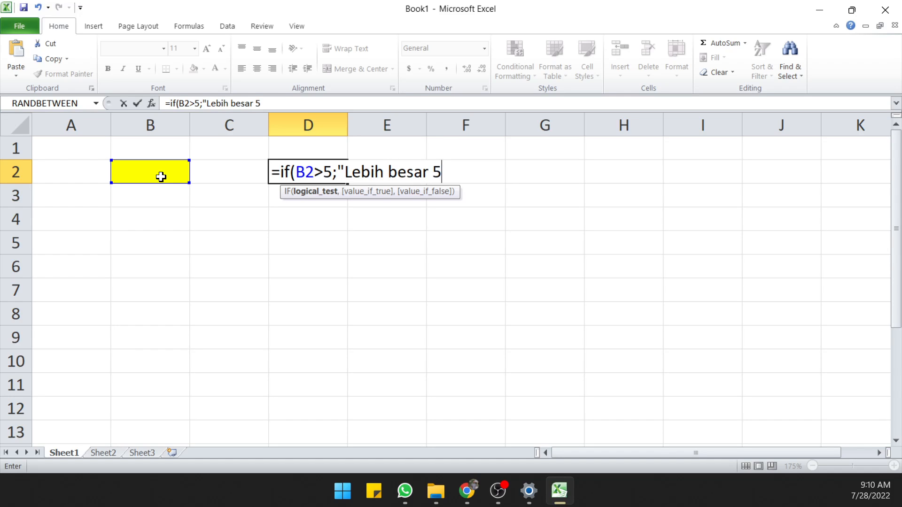
type("\";")
Complete the IF formula in D2 with "Lebih kecil dari 5" as the false result and try to enter it.
type("\"Leb")
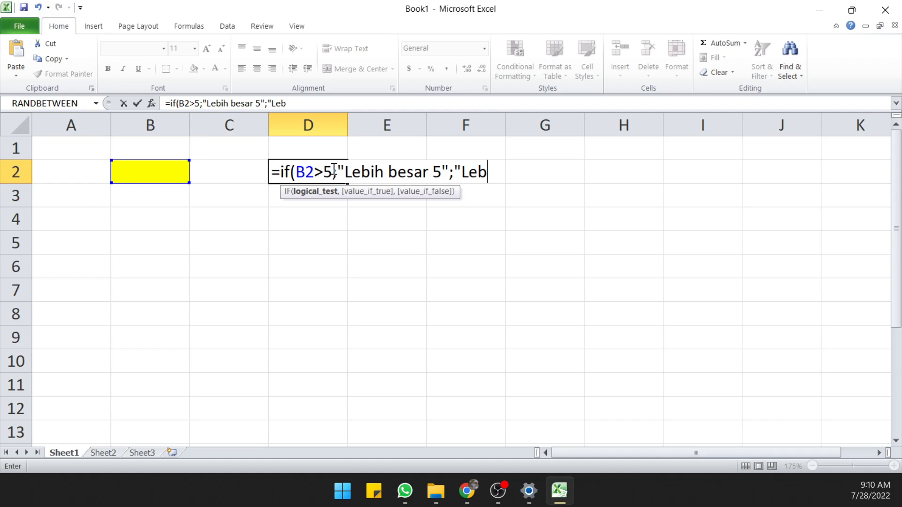
type("ih kecil da")
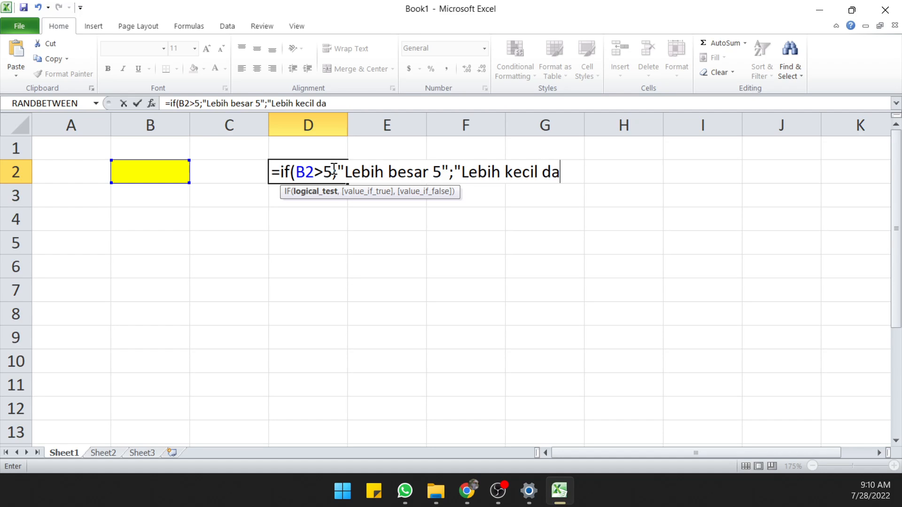
type("ri 5\")")
key("Return")
key("Return")
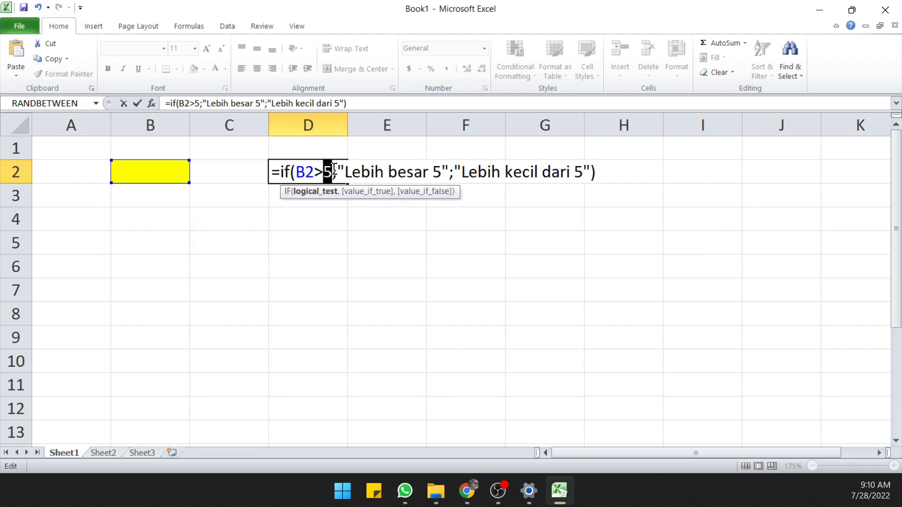
Replace both semicolon separators in the D2 formula with commas and enter the formula.
left_click(334, 170)
key("BackSpace")
type(",")
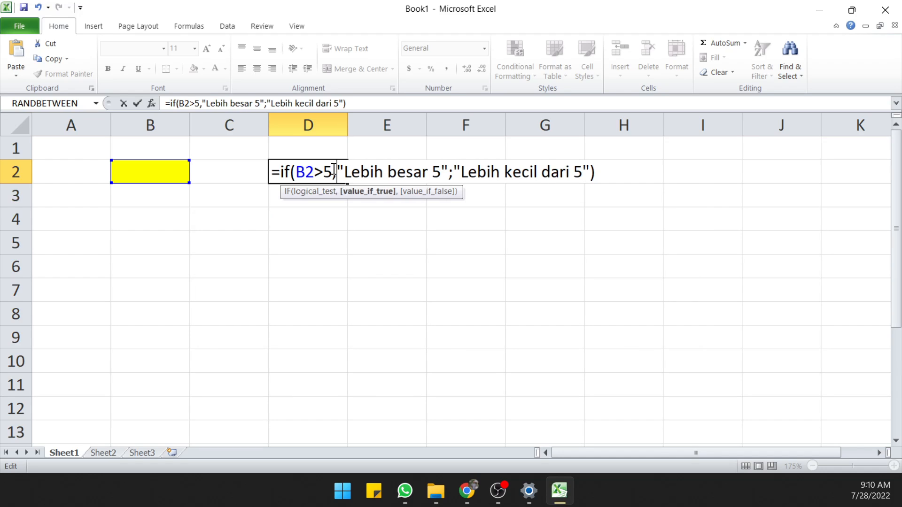
left_click(448, 174)
left_click(455, 177)
key("BackSpace")
type(",")
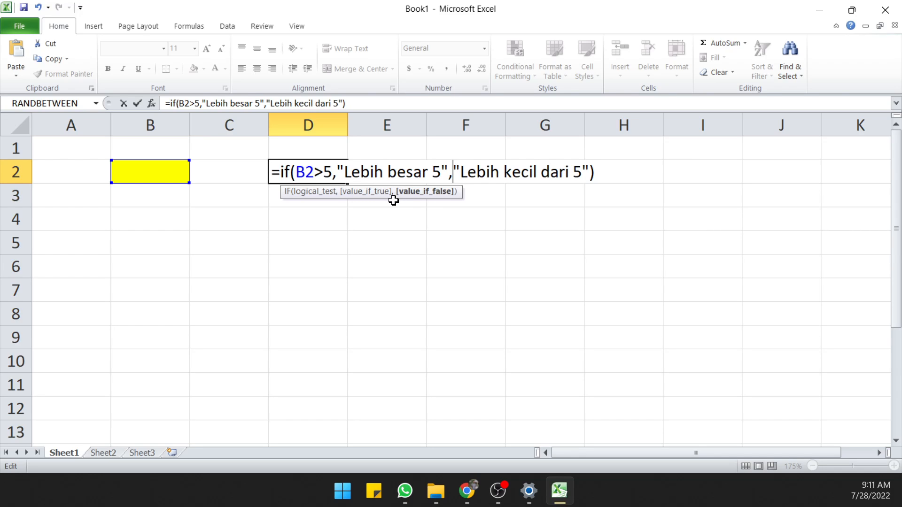
key("Return")
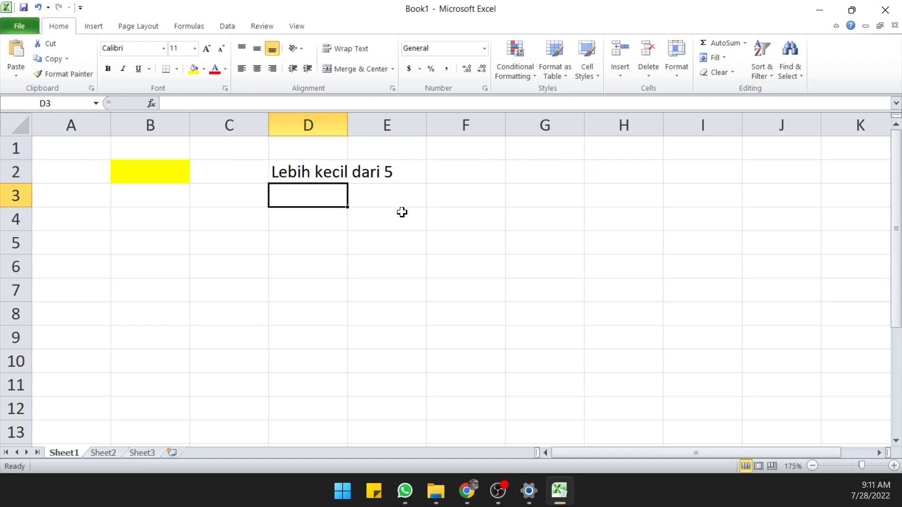
Test the IF formula by entering 5, 6, 4 and again 5 in cell B2.
left_click(156, 173)
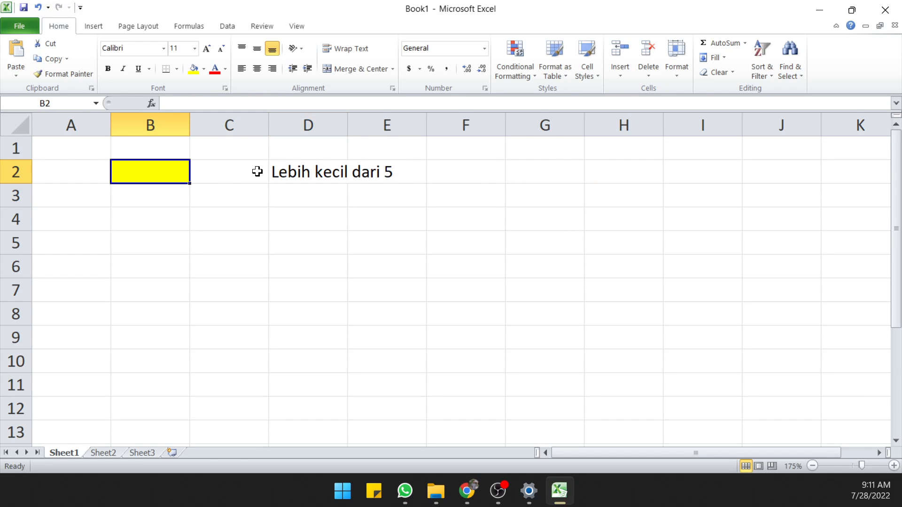
type("5")
key("Return")
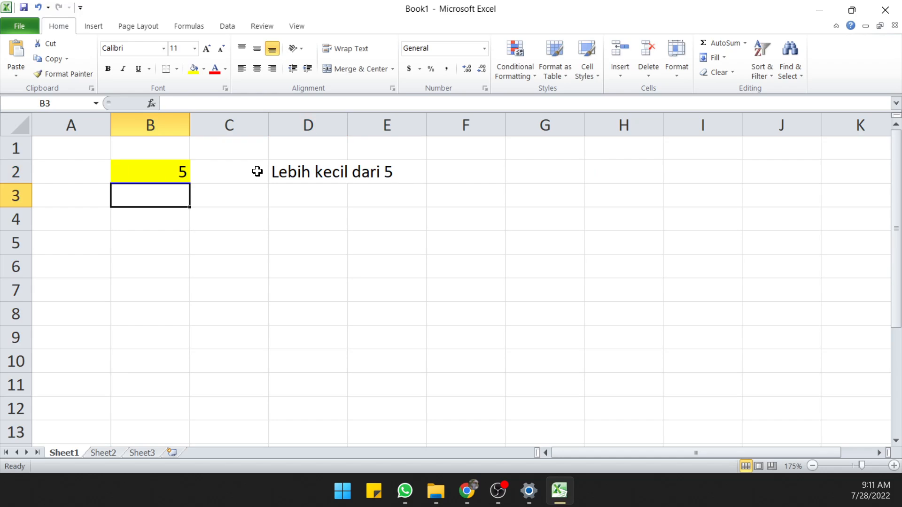
key("Up")
type("6")
key("Return")
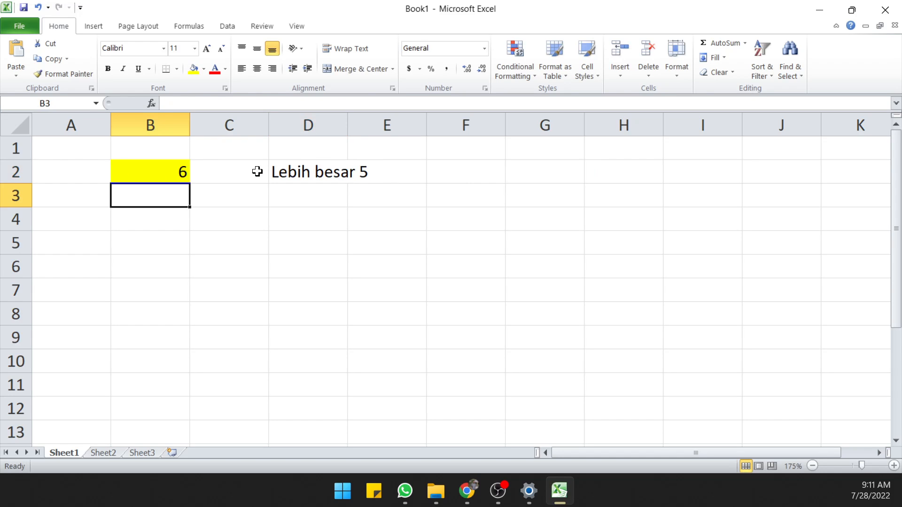
key("Up")
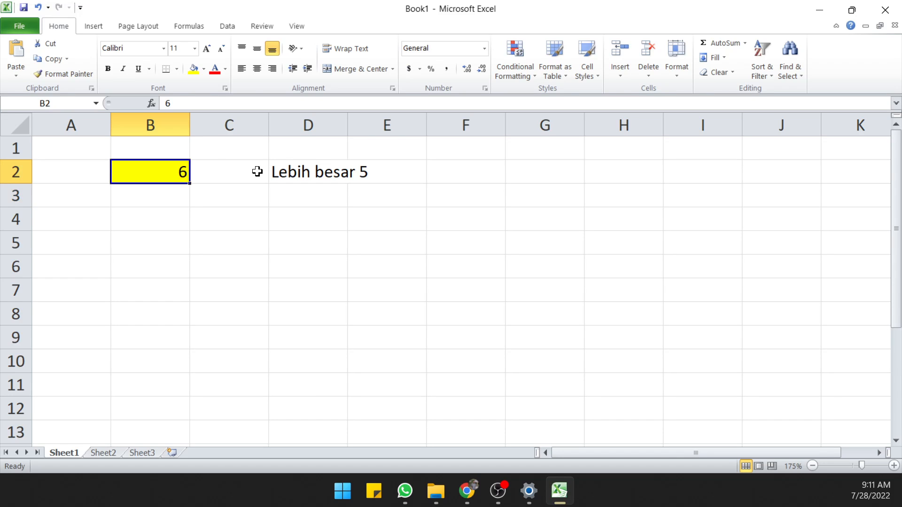
type("4")
key("Return")
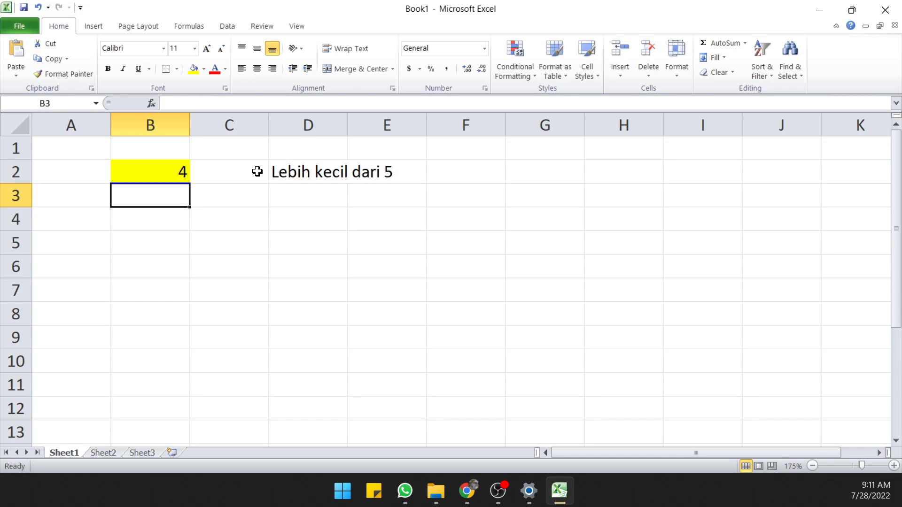
key("Up")
type("5")
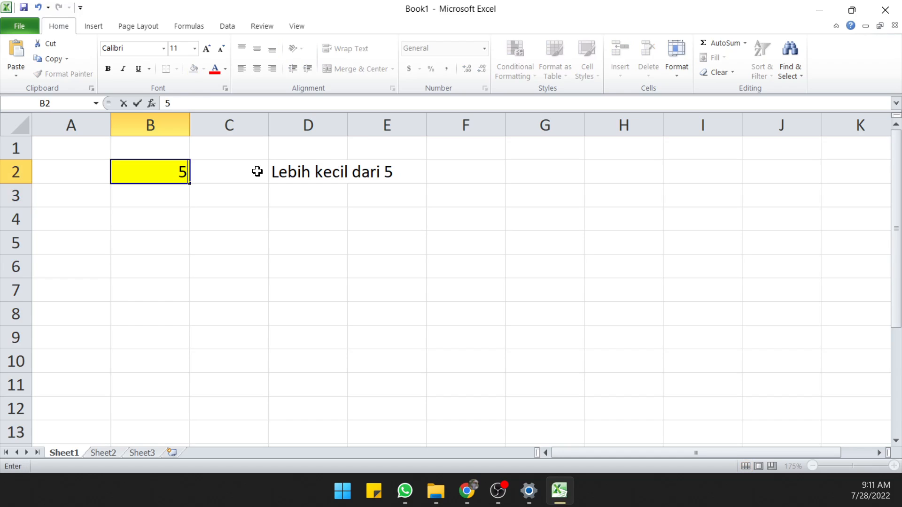
key("Return")
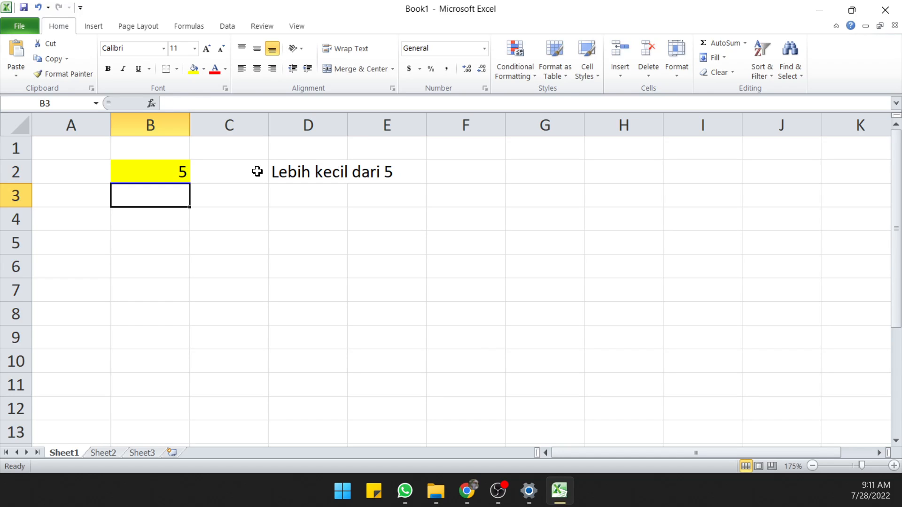
Change the condition of the IF formula in D2 to B2>=5.
left_click(293, 169)
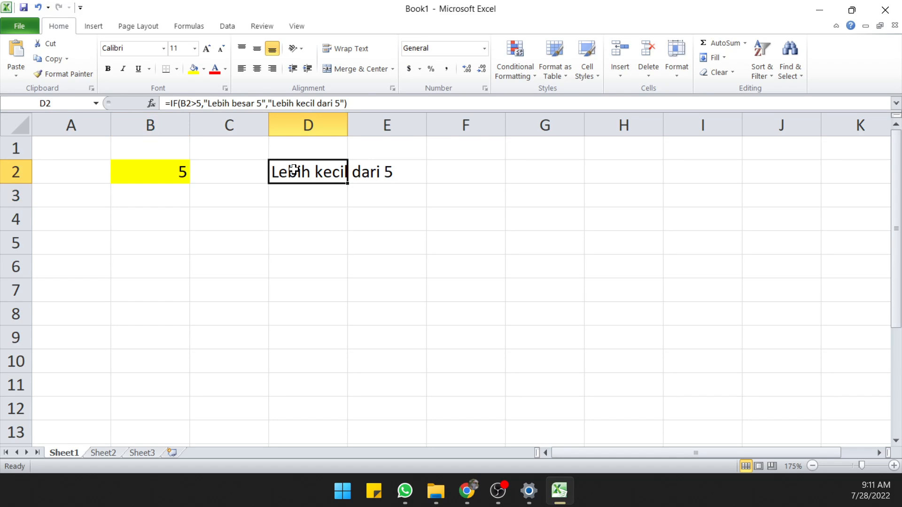
double_click(294, 169)
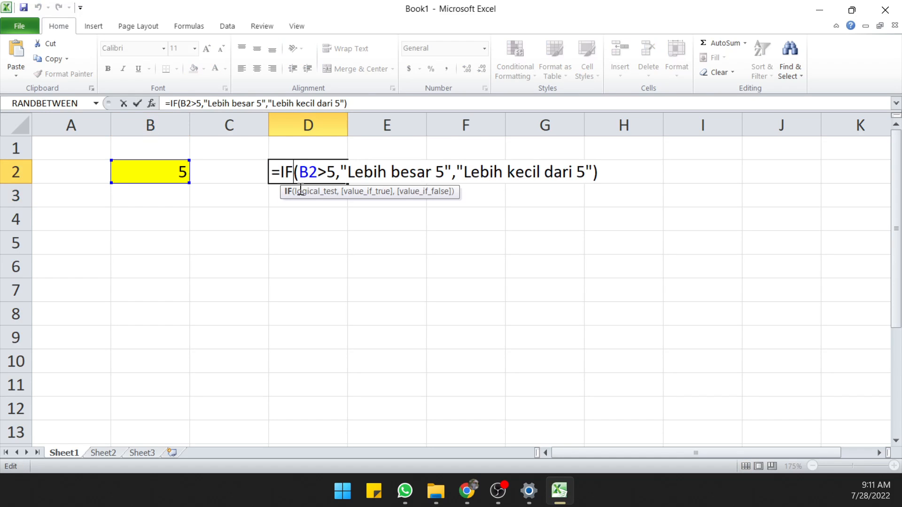
left_click(327, 171)
type("=")
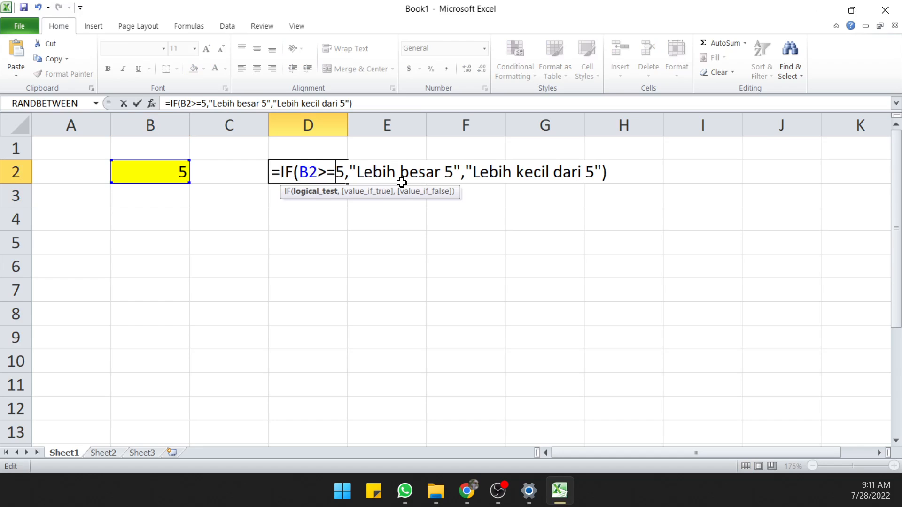
key("Return")
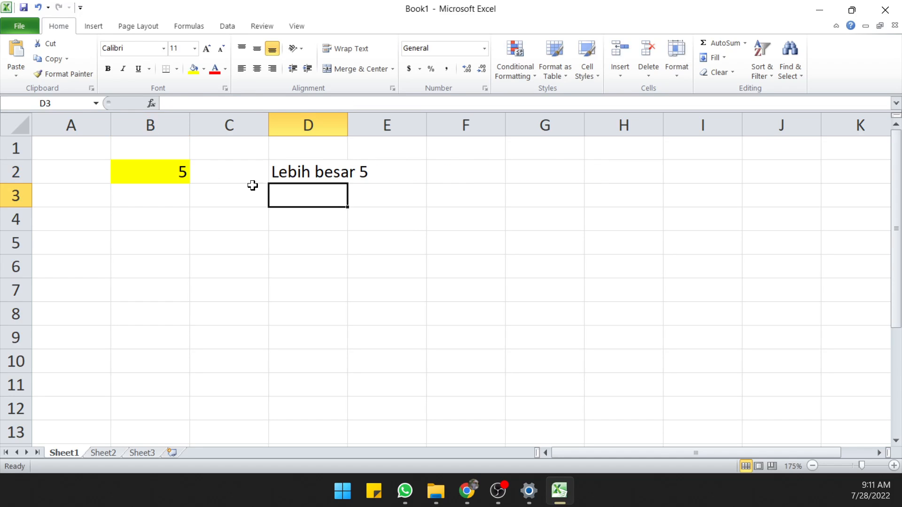
Test the revised formula by entering 4, 6 and 2 in turn in cell B2.
left_click(173, 174)
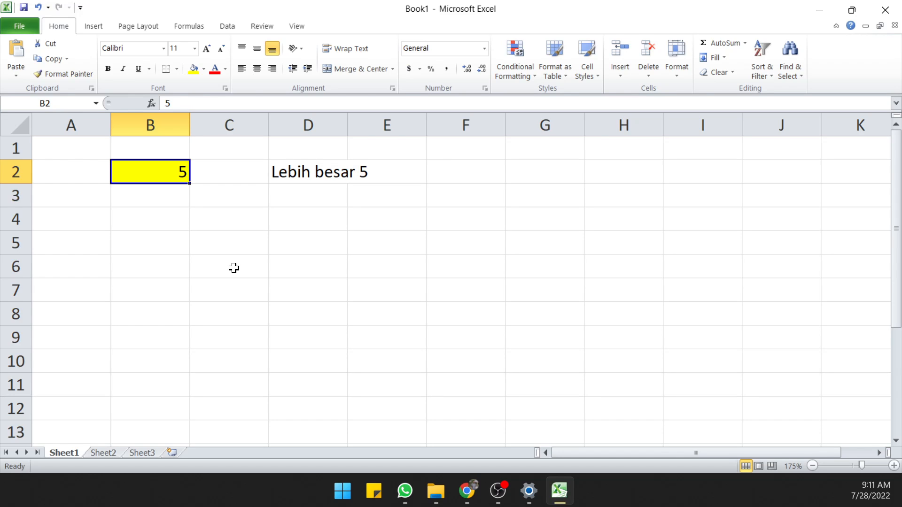
type("4")
key("Return")
key("Up")
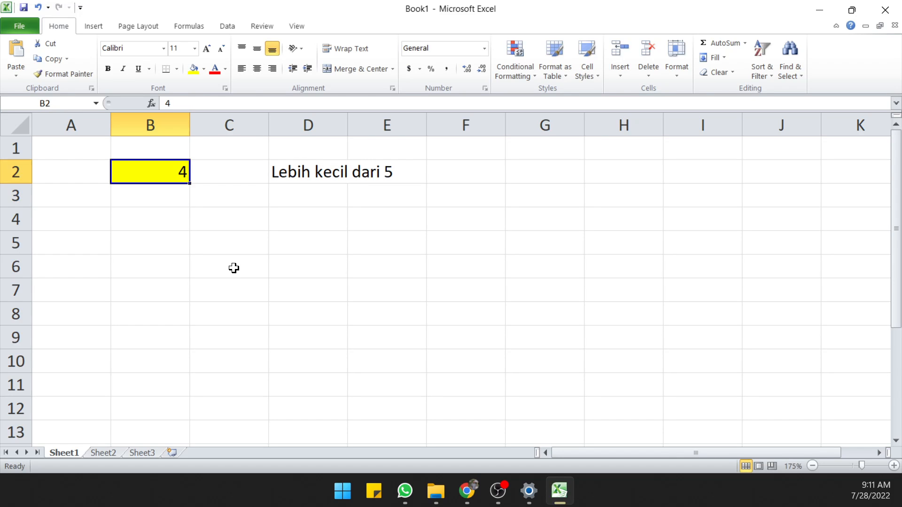
type("6")
key("Return")
key("Up")
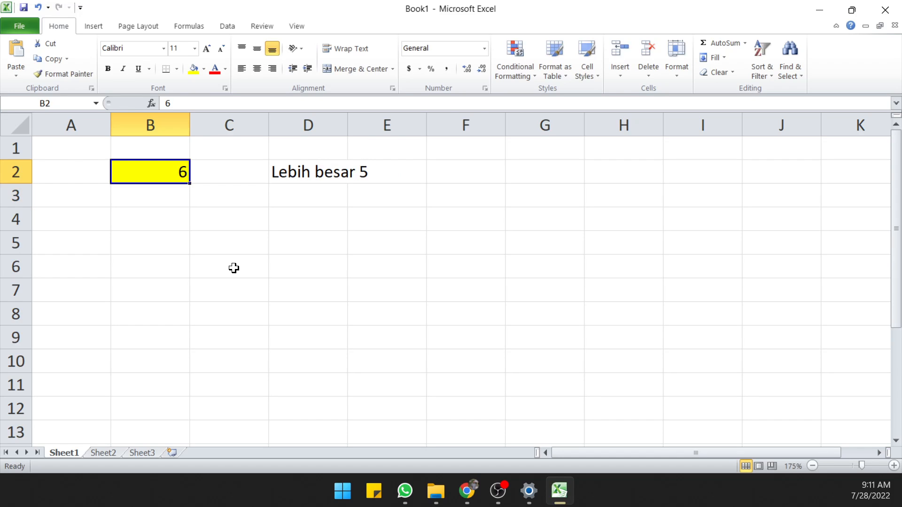
type("2")
key("Return")
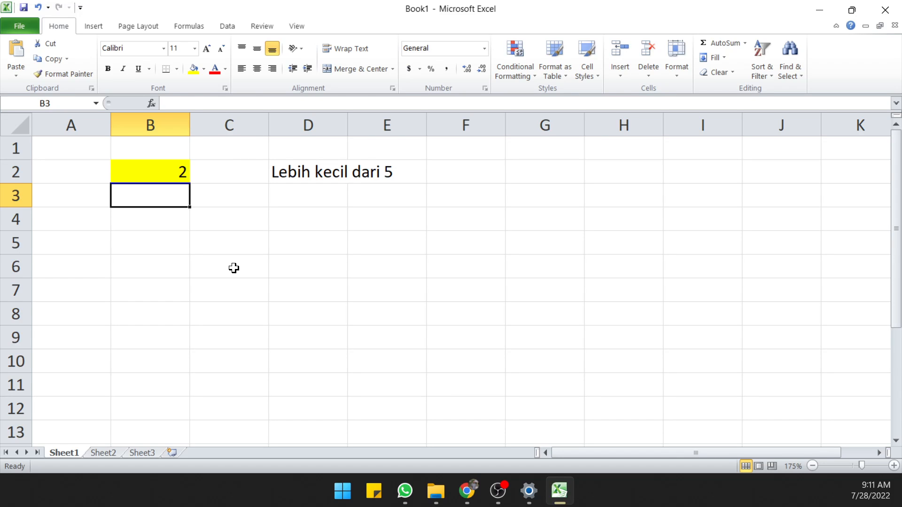
Examine the cell reference, condition and result texts of the IF formula in D2.
left_click(286, 171)
double_click(286, 173)
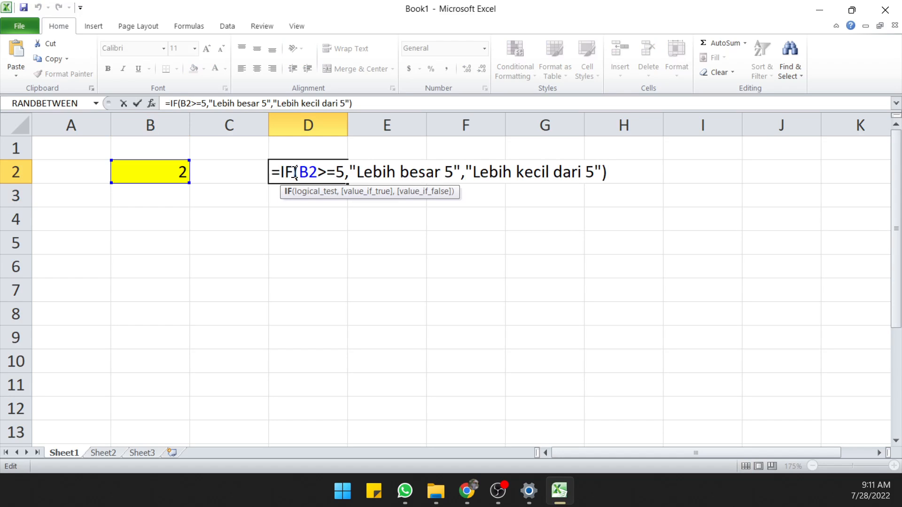
left_click_drag(299, 171, 316, 167)
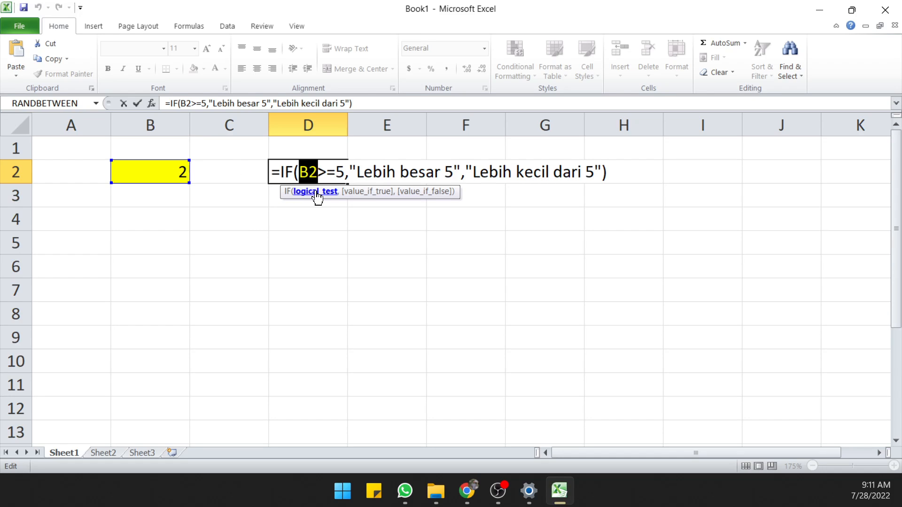
left_click(342, 173)
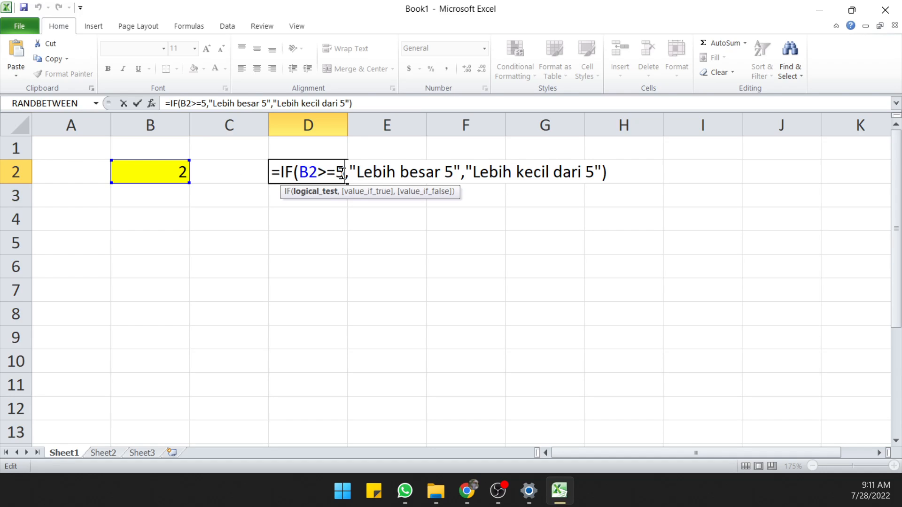
left_click_drag(357, 173, 590, 174)
left_click(474, 173)
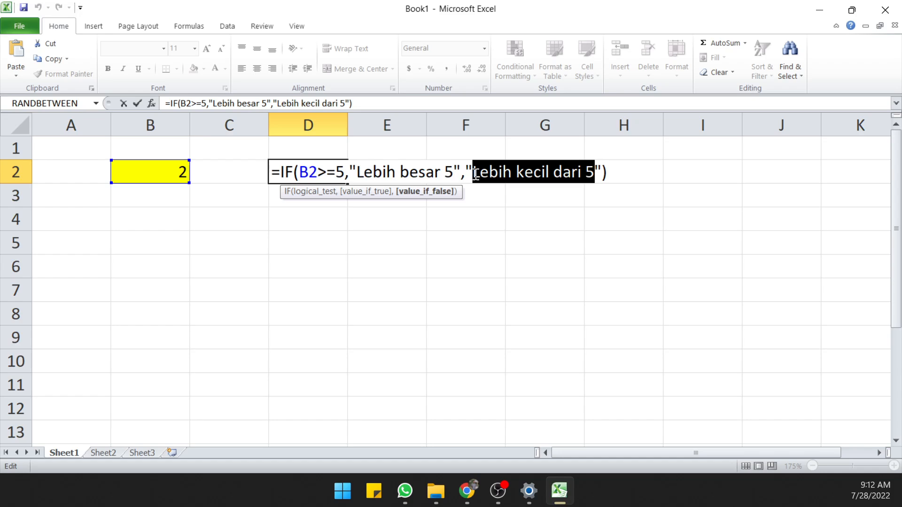
key("Return")
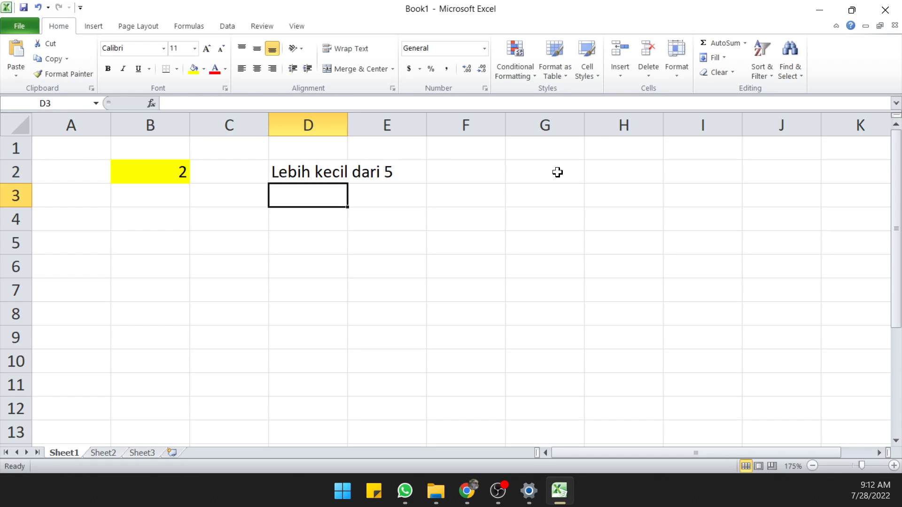
Fill cell B4 with yellow as the input cell for a second example.
left_click(180, 222)
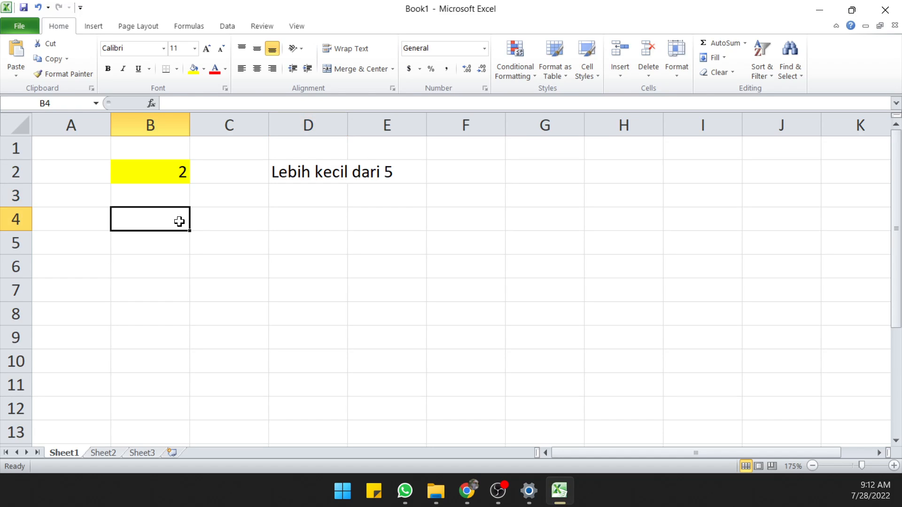
key("Right")
key("Right")
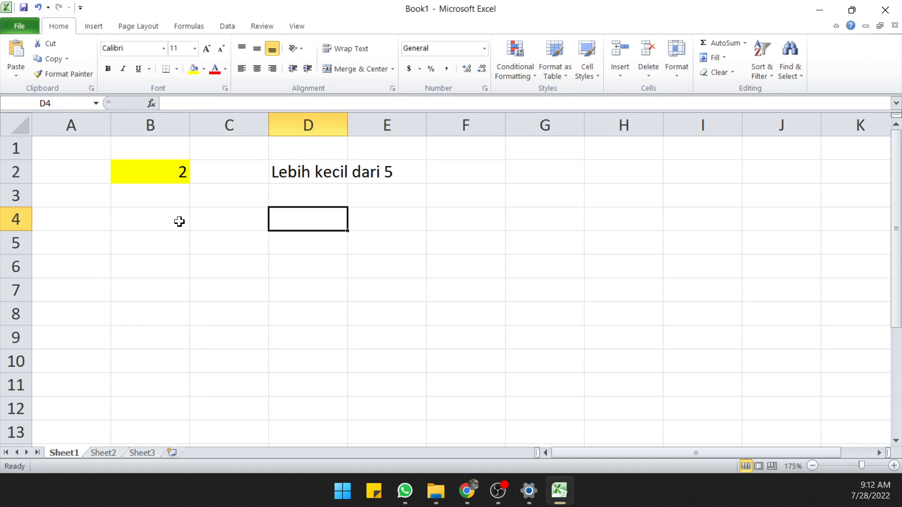
key("Left")
key("Left")
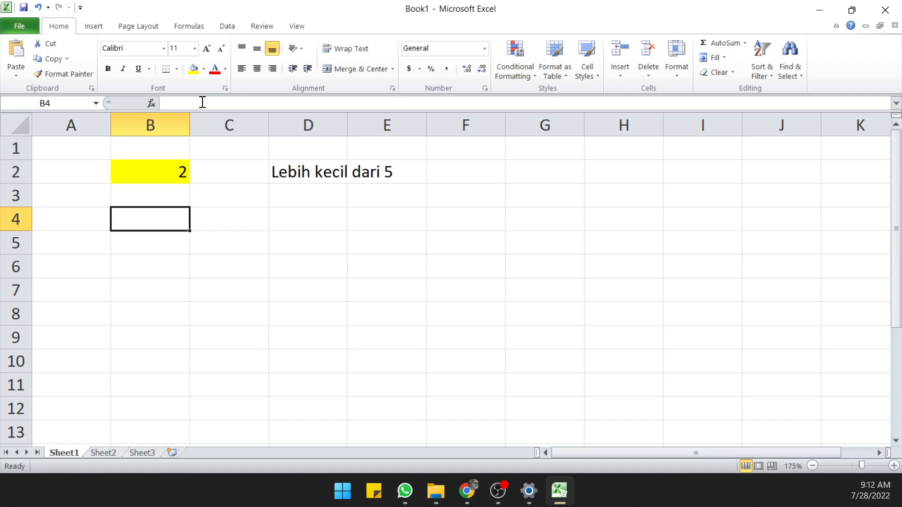
left_click(194, 70)
Enter the formula =if(B4>=8,"Lulus","TIDAK LULUS") in cell D4.
left_click(317, 220)
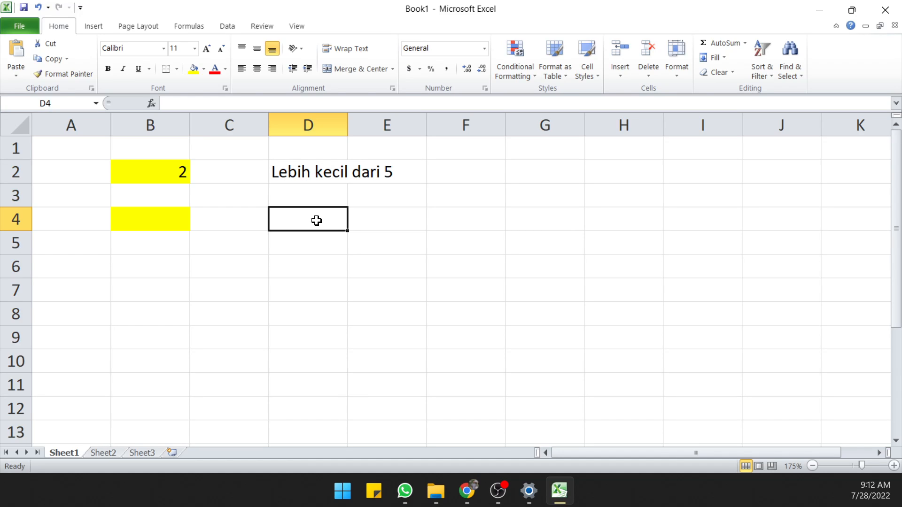
type("=")
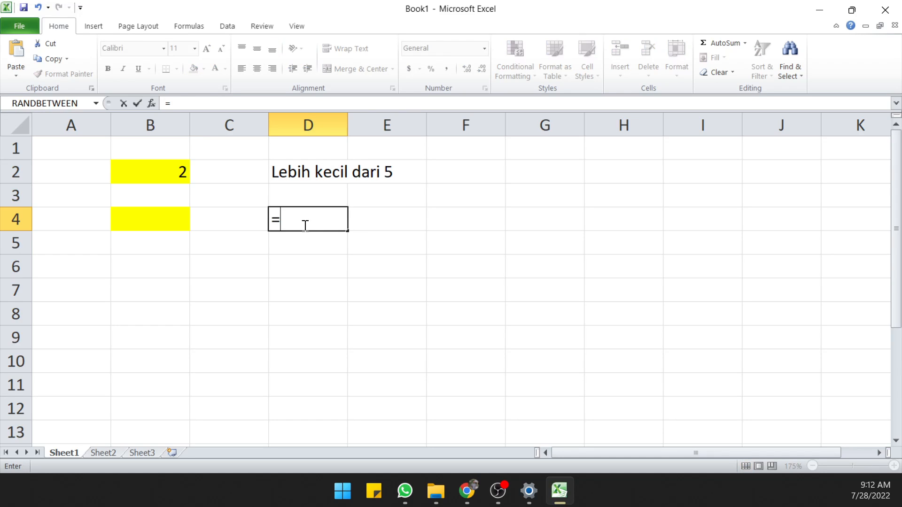
type("if(")
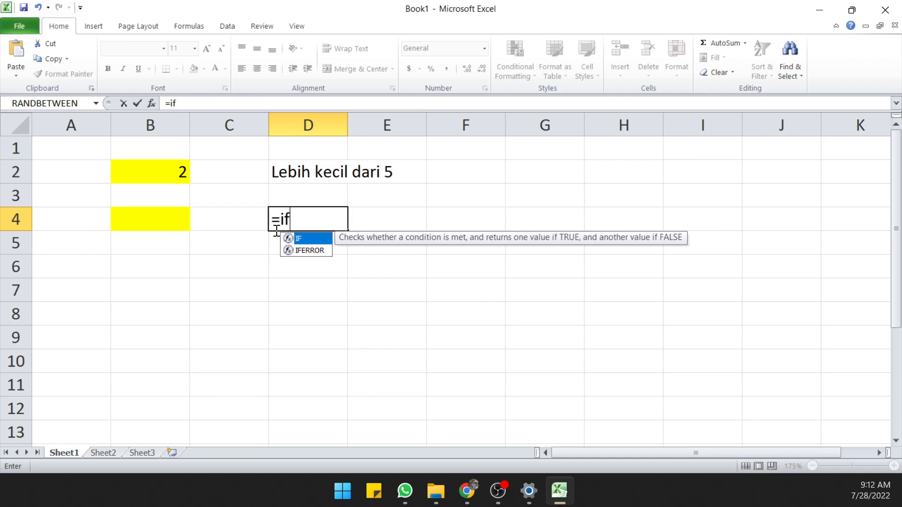
left_click(179, 225)
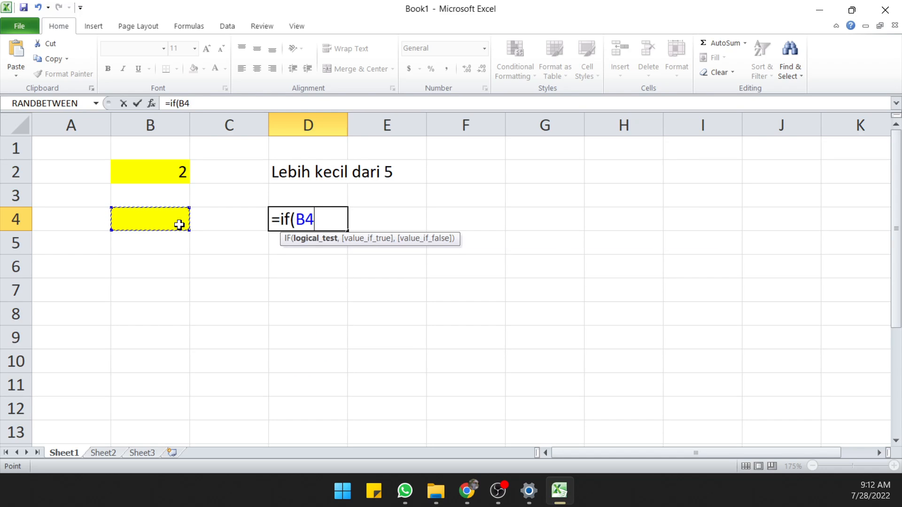
type(">=8,\"L")
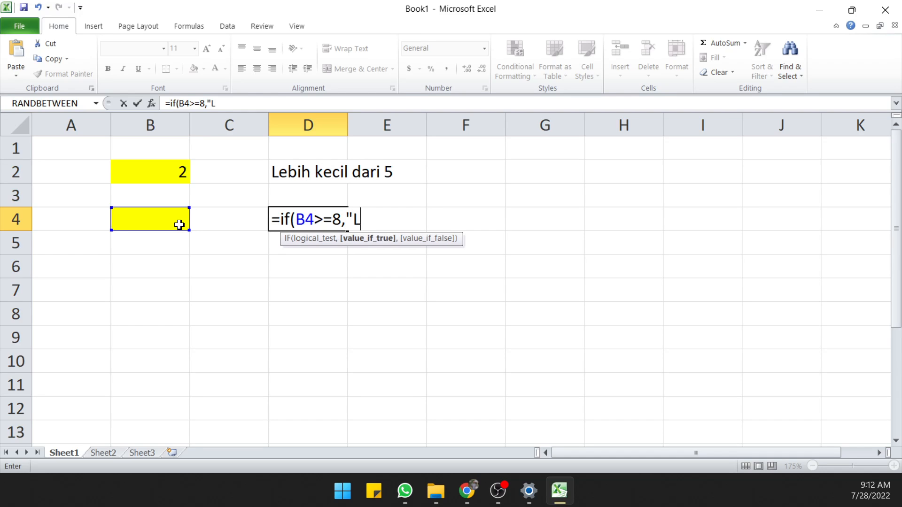
type("ulus\",")
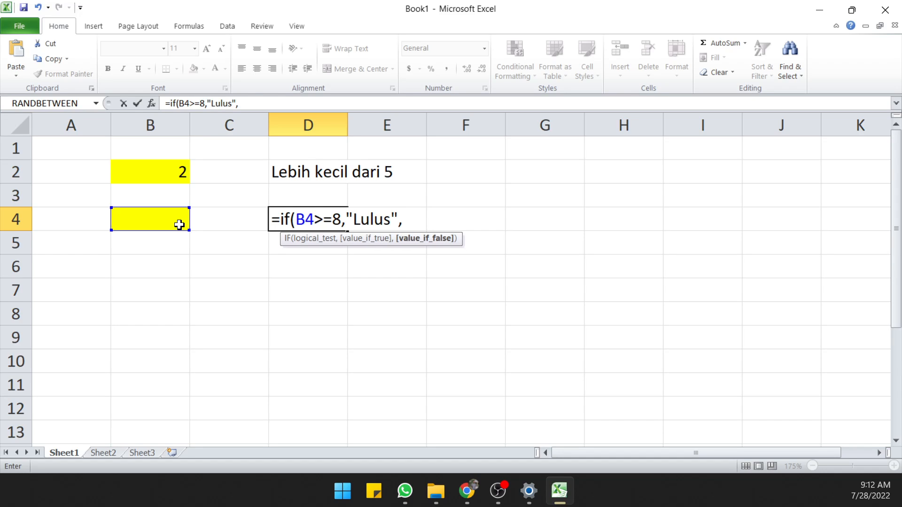
type("\"TIDA")
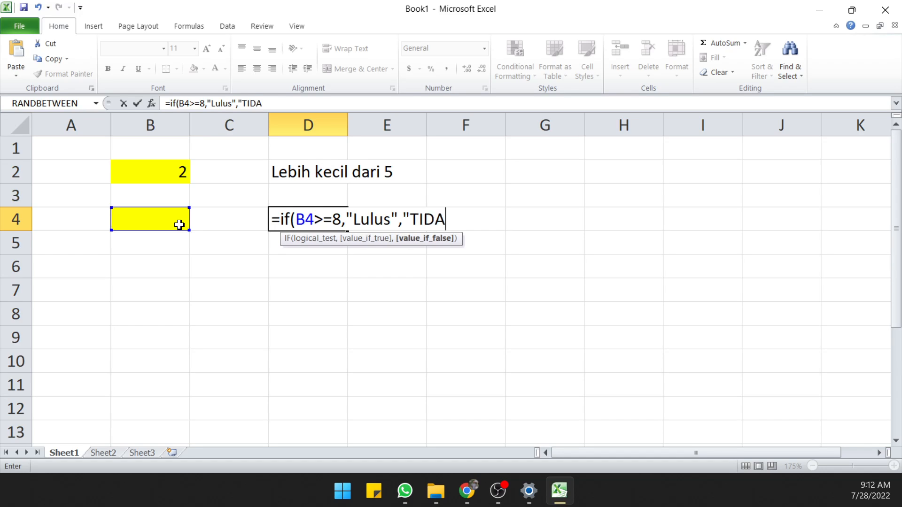
type("K LULUS")
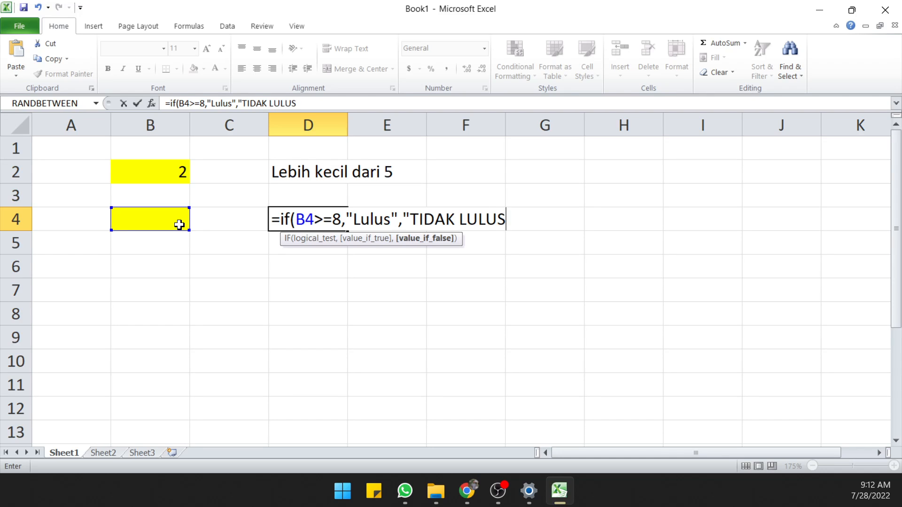
type("\")")
key("Return")
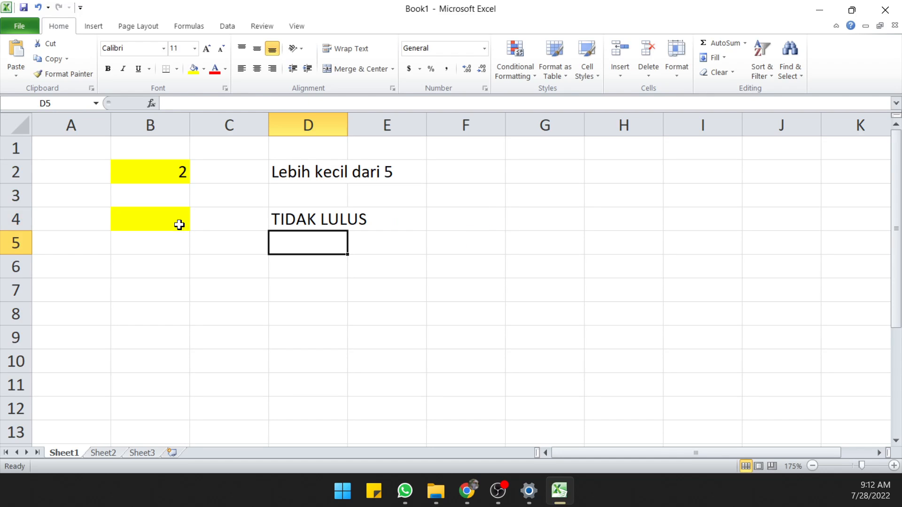
Test the pass/fail formula by entering 7, 8, 9 and 5 in turn in cell B4.
key("Up")
key("Left")
key("Left")
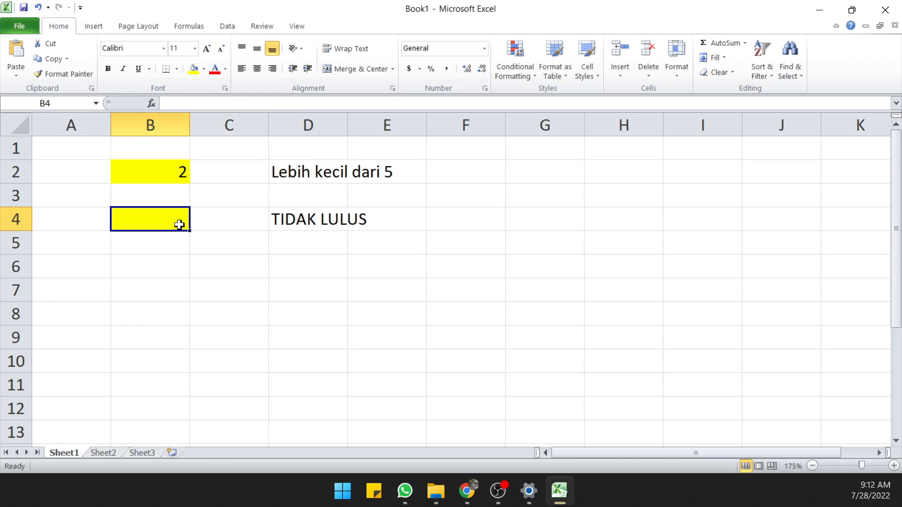
type("7")
key("ctrl+Return")
type("8")
key("Return")
key("Up")
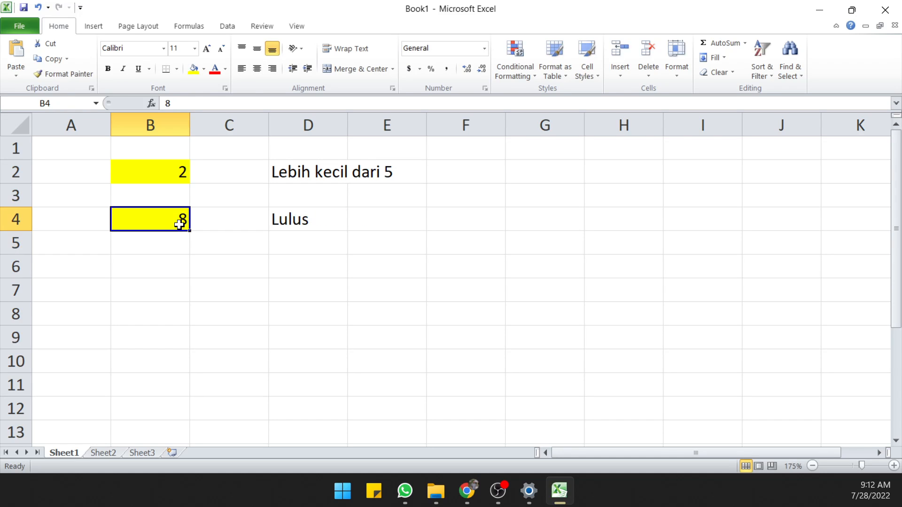
type("9")
key("Return")
key("Up")
key("Return")
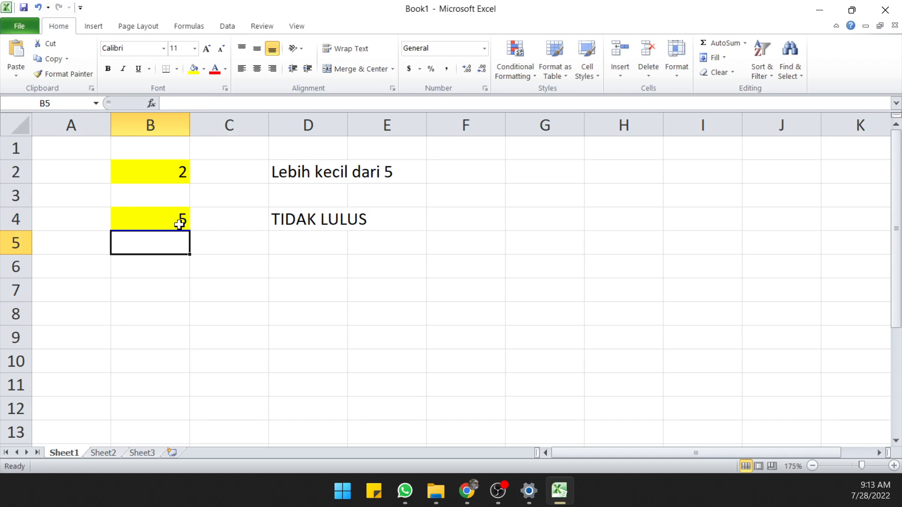
Review the arguments of the IF formula in D4 without changing it.
double_click(294, 209)
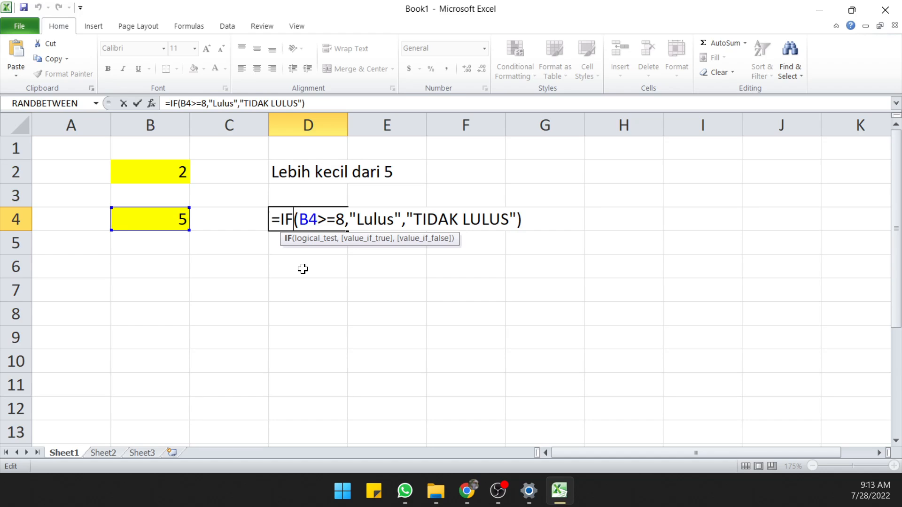
key("Return")
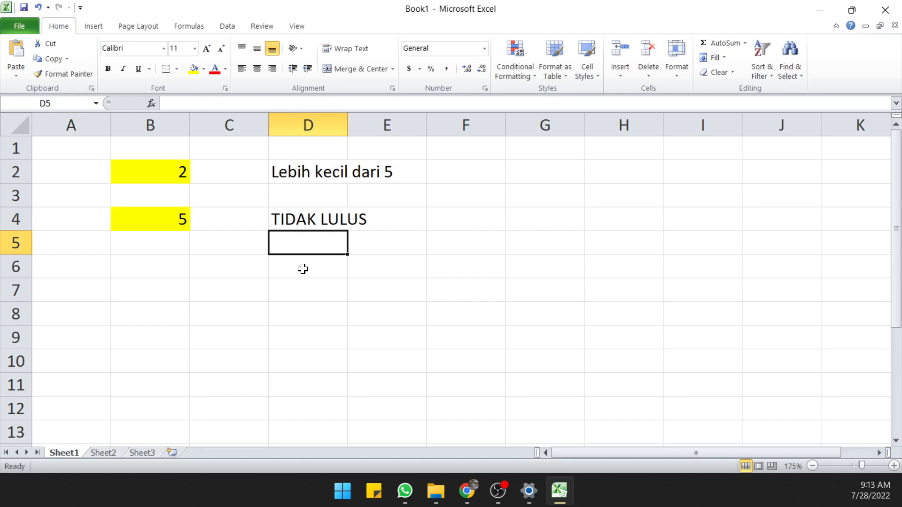